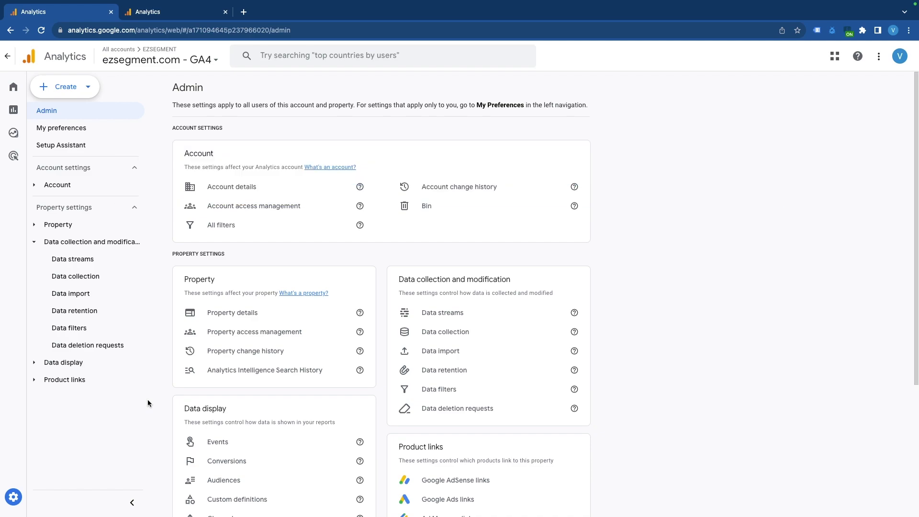
# Review the enhanced measurement settings of the Ezsegment.com website data stream
pyautogui.moveTo(14, 499)
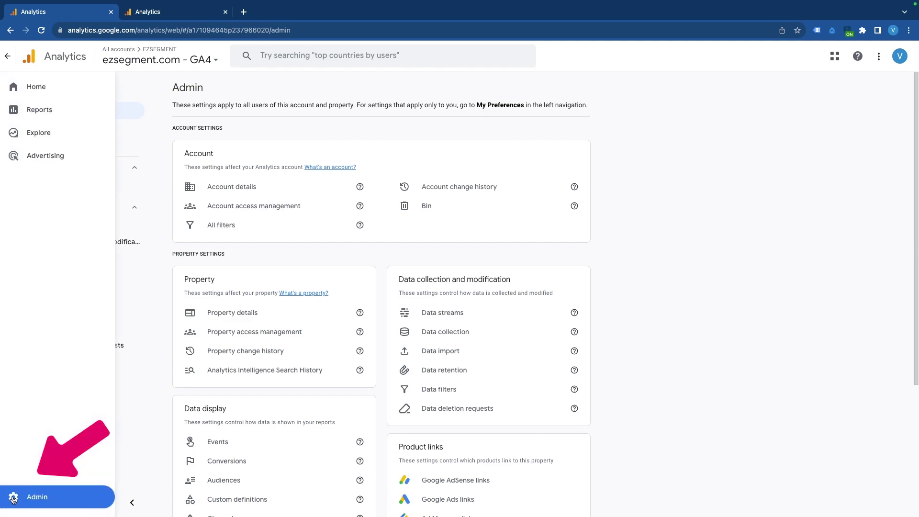
pyautogui.click(464, 314)
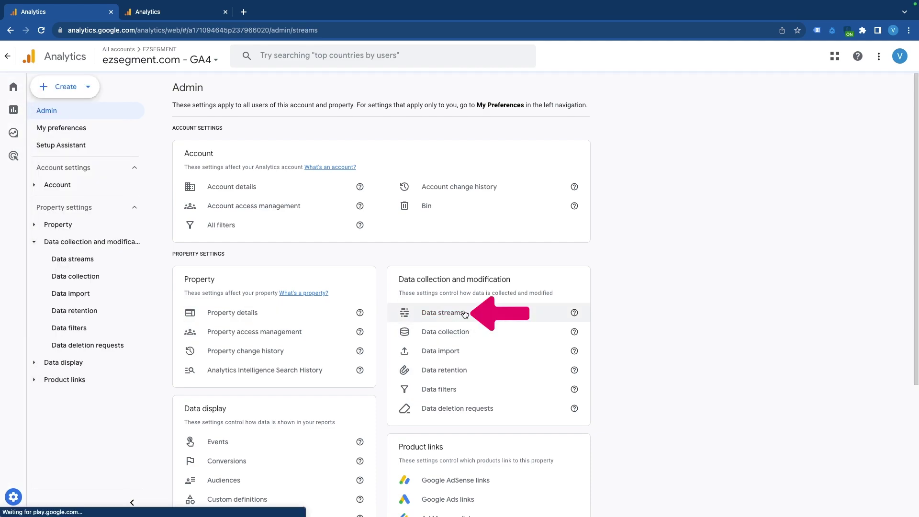
pyautogui.click(291, 148)
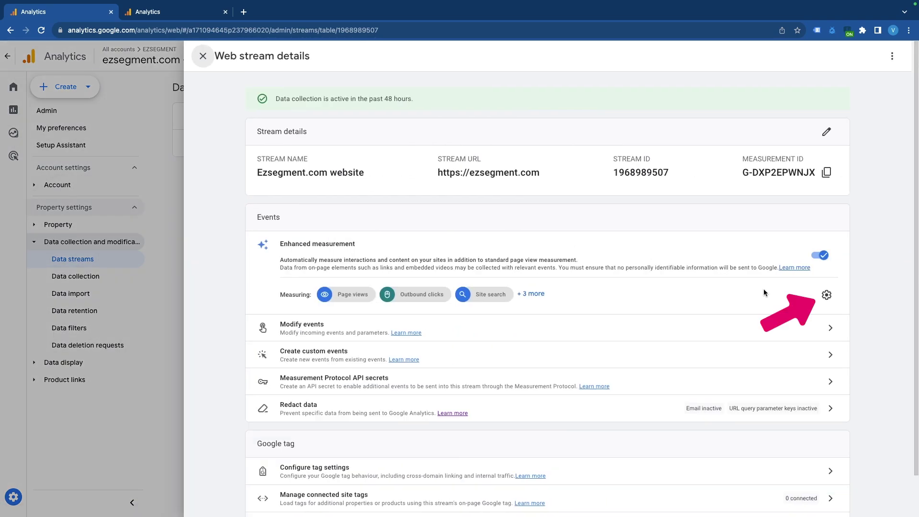
pyautogui.click(826, 295)
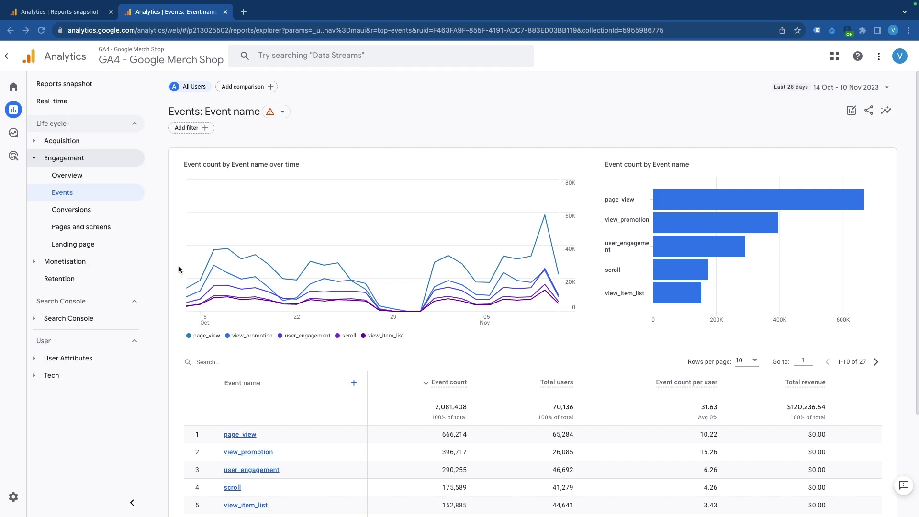
# Search the Events table for 'click' to show only the click event
pyautogui.scroll(-3, 180, 268)
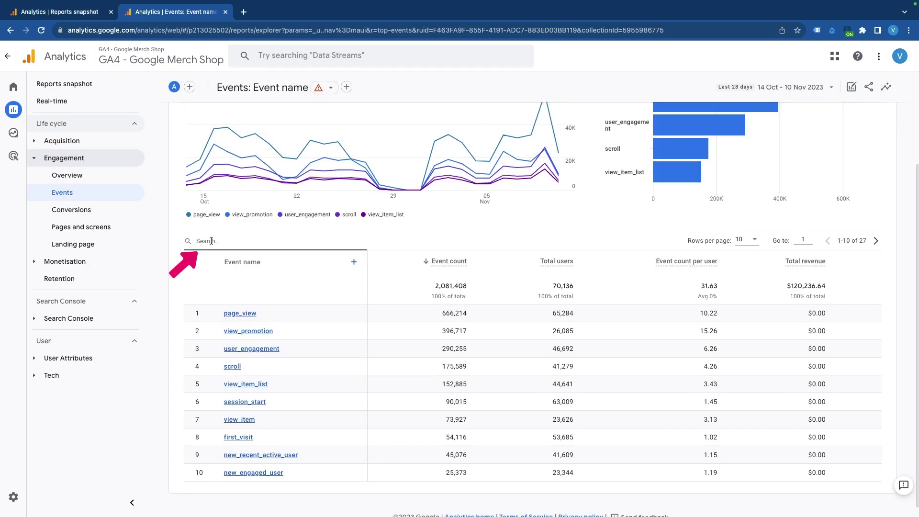
pyautogui.click(211, 241)
pyautogui.write('click')
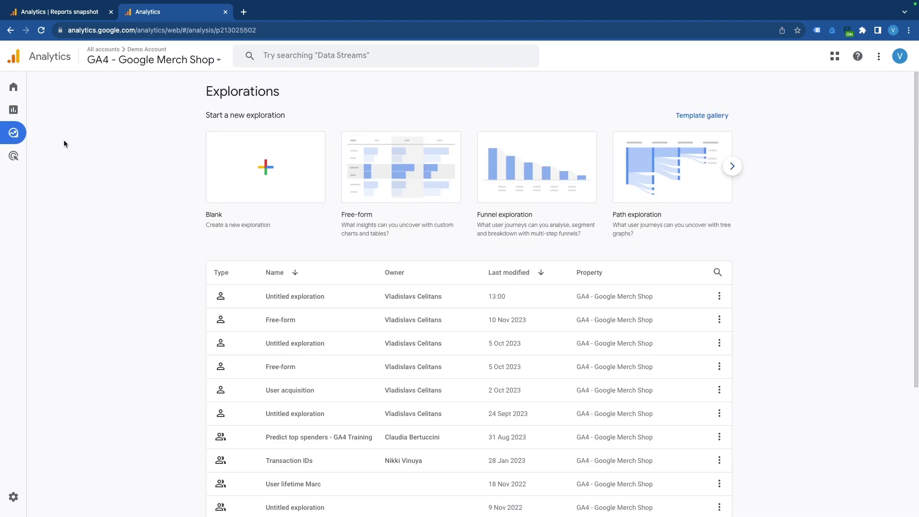
# Start a blank exploration and import the Event name, Link URL and Page path and screen class dimensions
pyautogui.moveTo(31, 138)
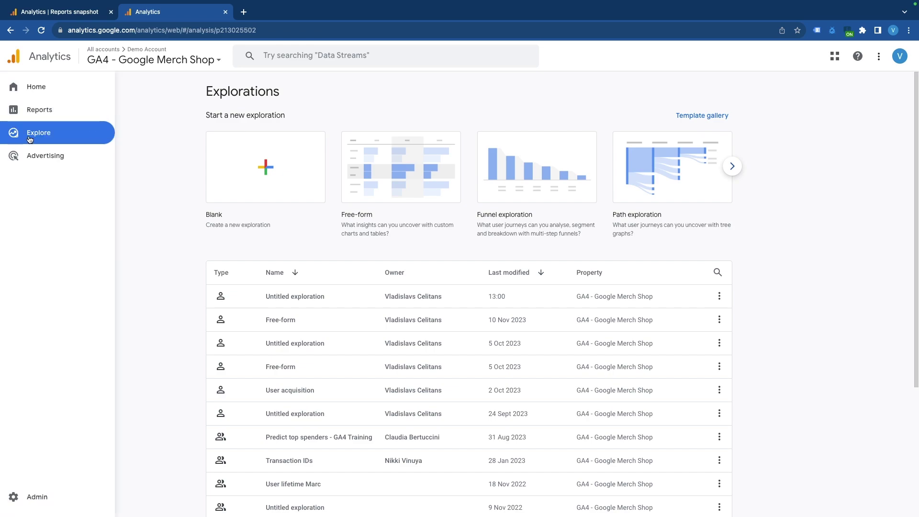
pyautogui.click(284, 186)
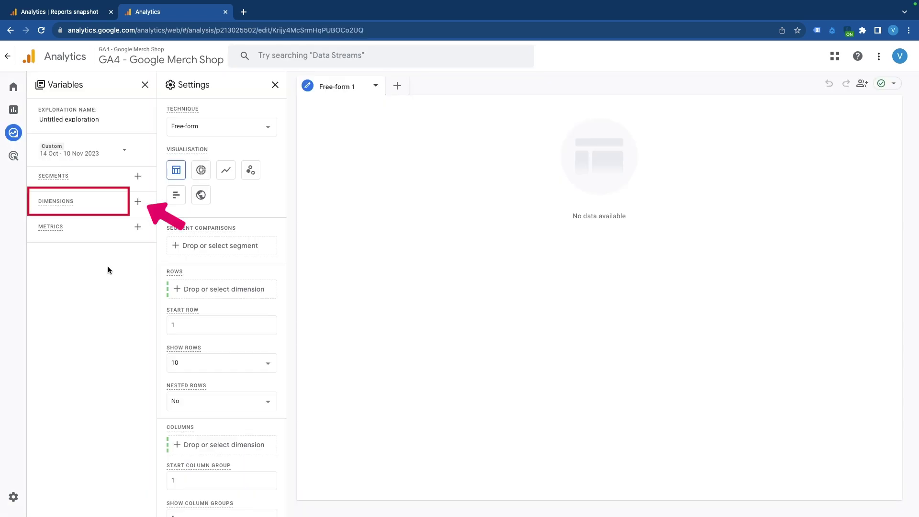
pyautogui.click(138, 202)
pyautogui.write('Event name')
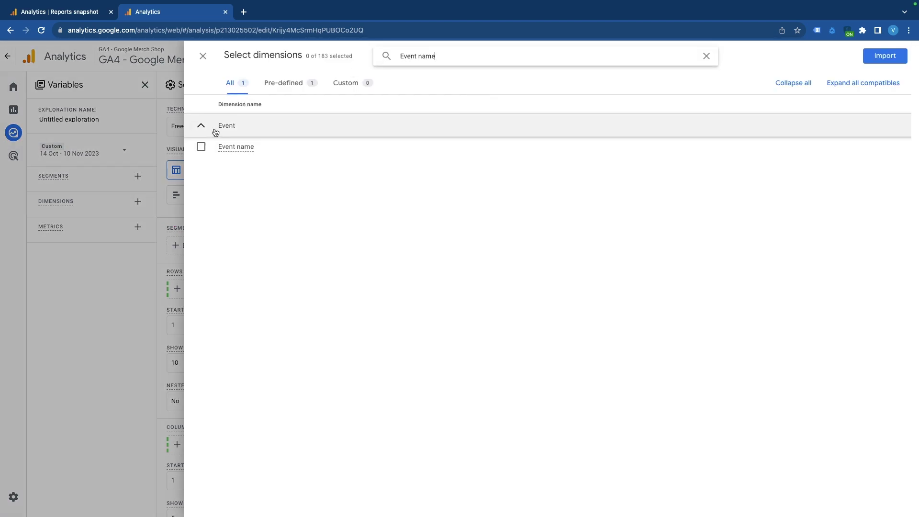
pyautogui.click(201, 147)
pyautogui.moveTo(430, 55); pyautogui.dragTo(402, 54)
pyautogui.write('Link URL')
pyautogui.click(201, 150)
pyautogui.write('Page pa')
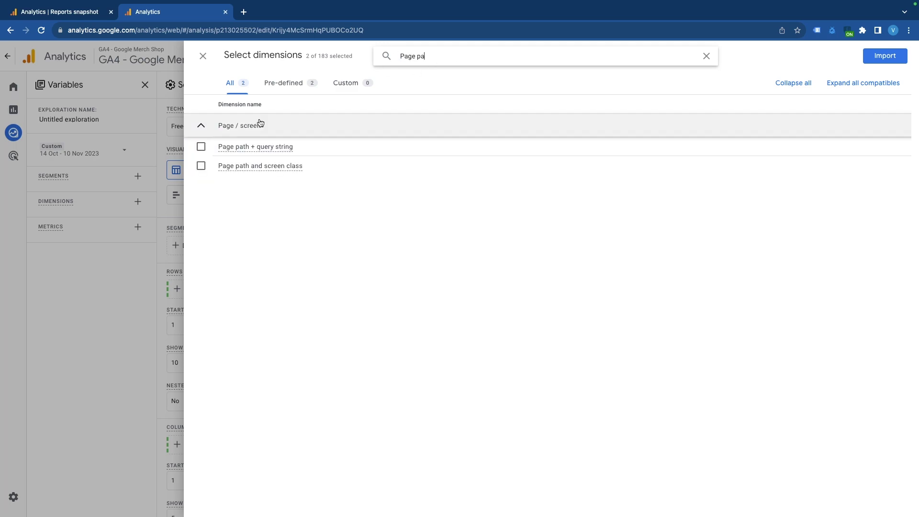
pyautogui.click(201, 166)
pyautogui.click(885, 56)
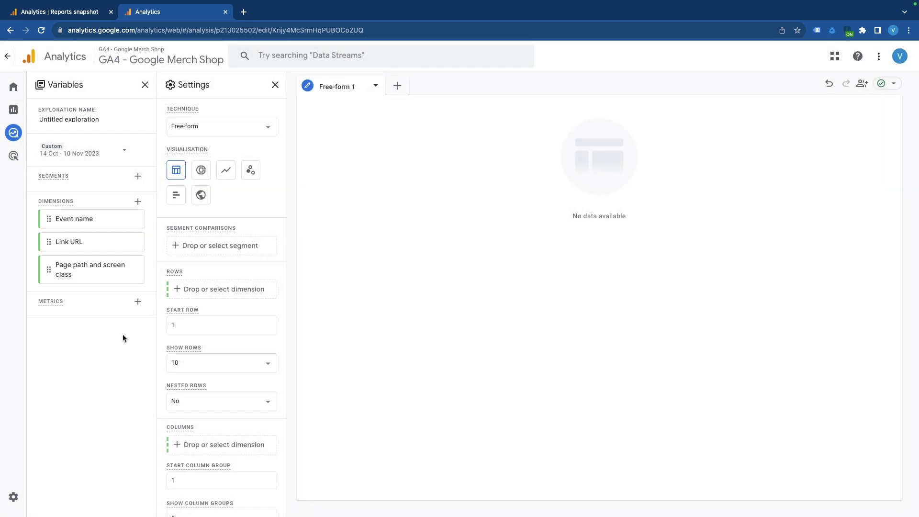
# Import the Total users and Event count metrics into the exploration
pyautogui.click(138, 301)
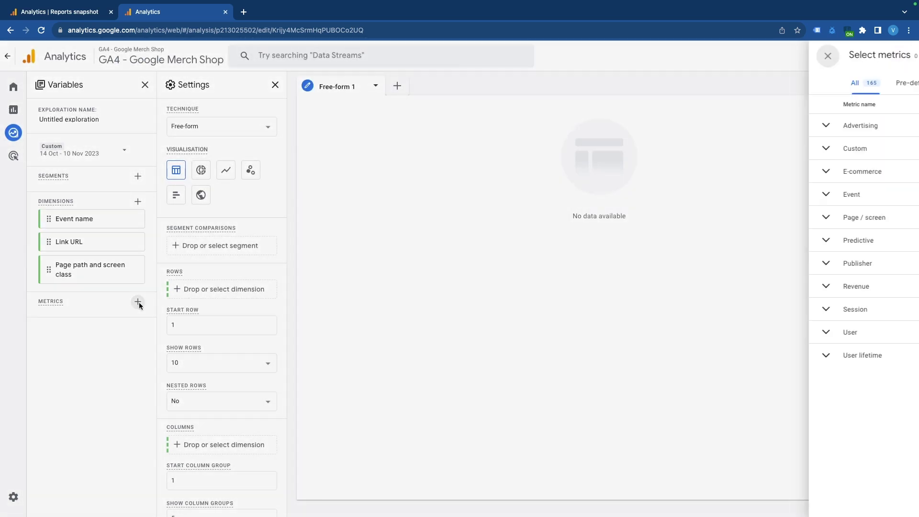
pyautogui.write('Total users')
pyautogui.click(201, 147)
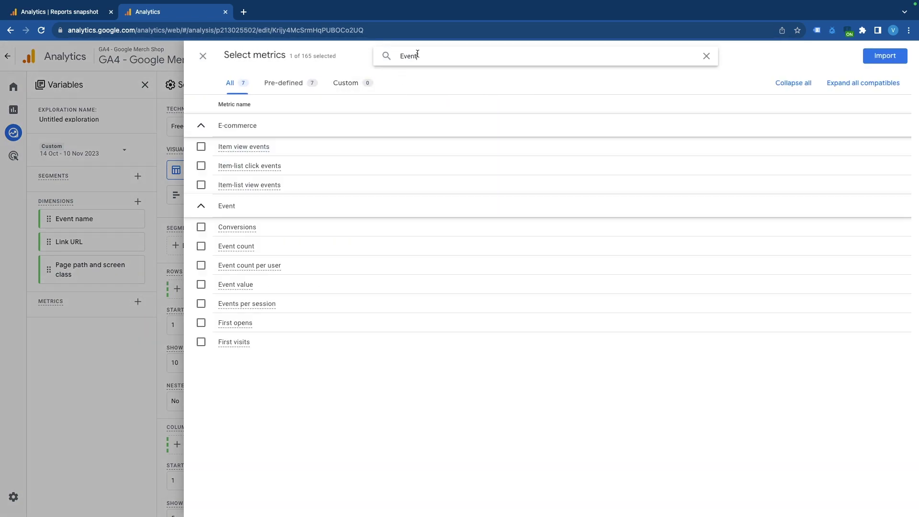
pyautogui.click(200, 246)
pyautogui.click(891, 57)
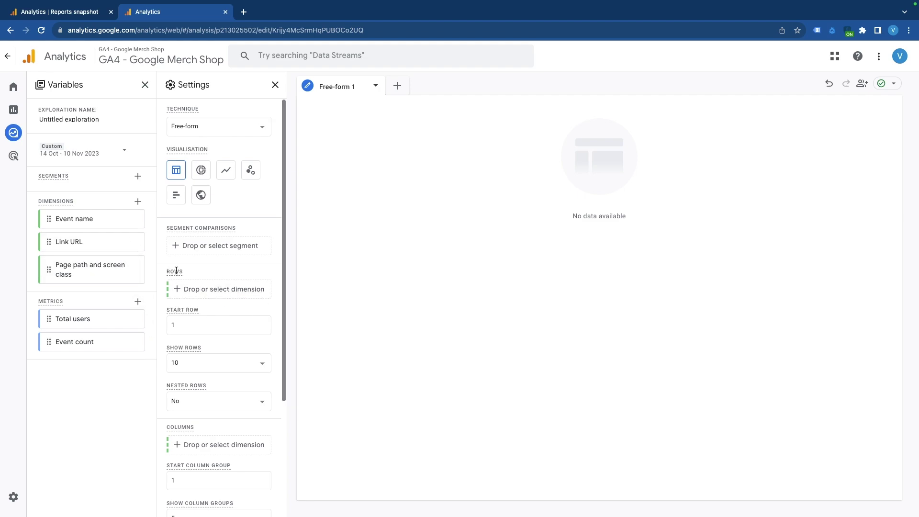
# Use Link URL and Page path as table rows, with Total users and Event count as values
pyautogui.doubleClick(99, 247)
pyautogui.doubleClick(96, 274)
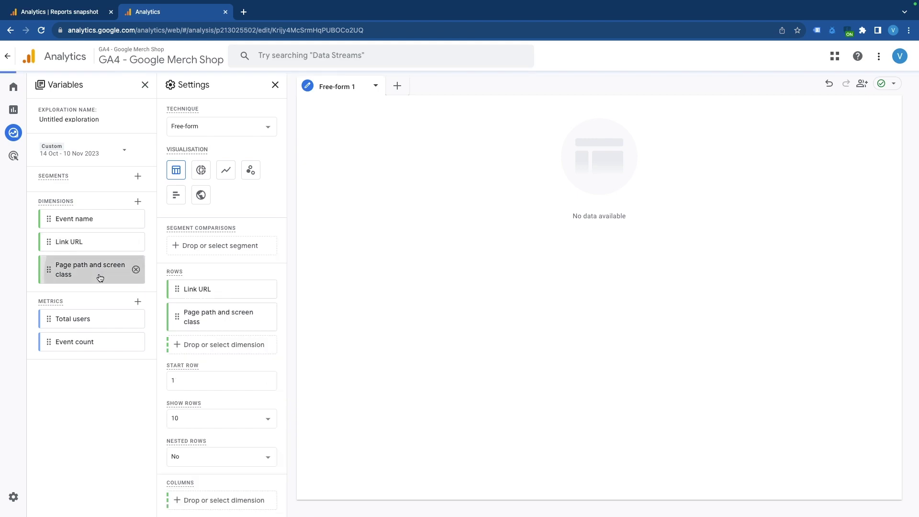
pyautogui.doubleClick(105, 323)
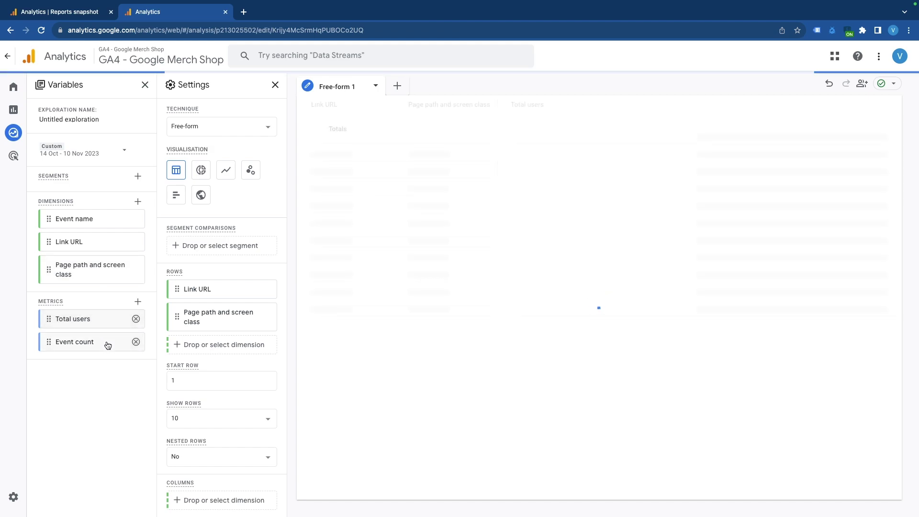
pyautogui.doubleClick(108, 344)
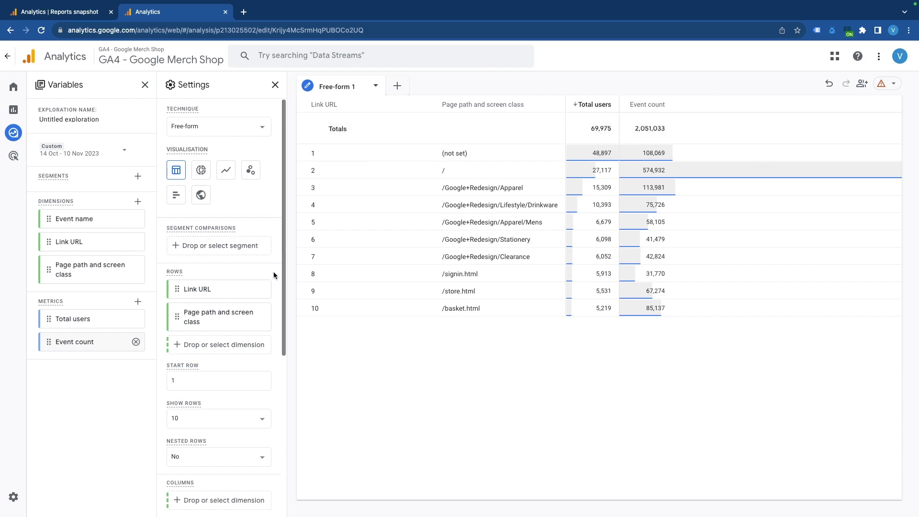
pyautogui.scroll(-5, 274, 271)
pyautogui.scroll(-1, 274, 275)
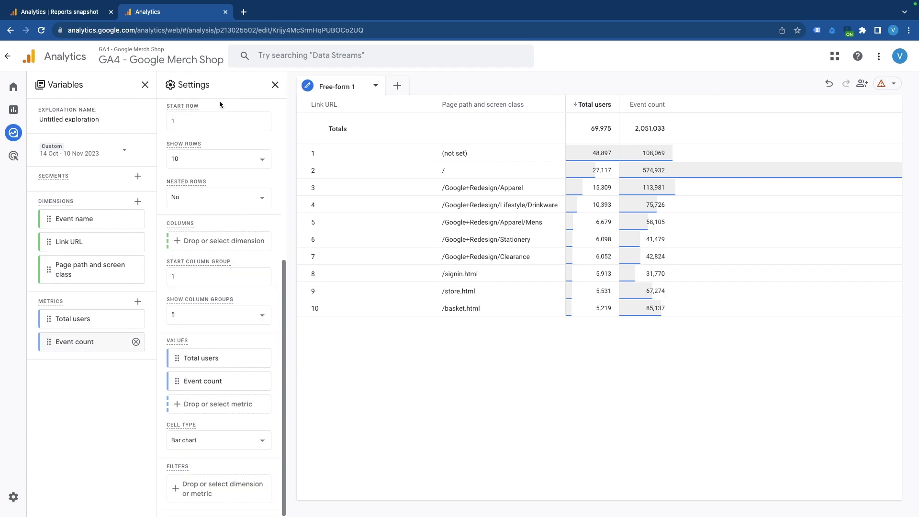
# Filter the exploration to Event name exactly matching 'click'
pyautogui.click(222, 487)
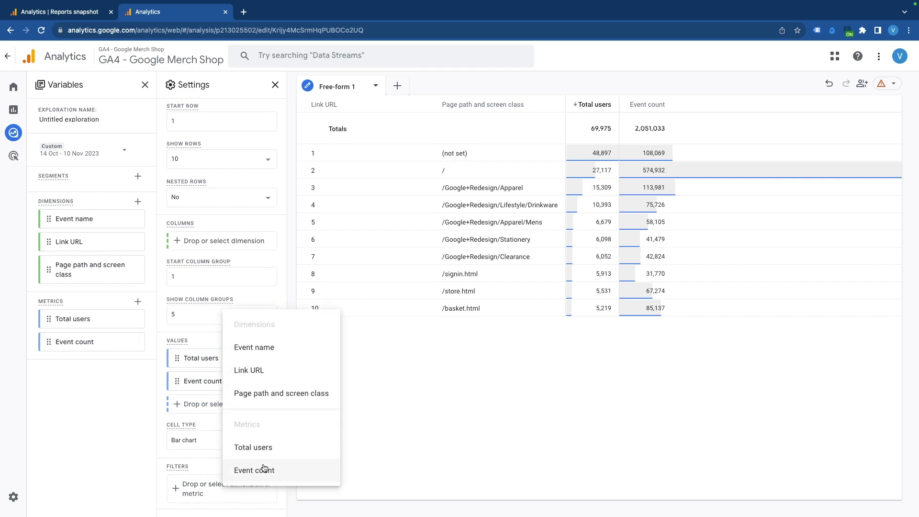
pyautogui.click(276, 349)
pyautogui.scroll(-3, 249, 405)
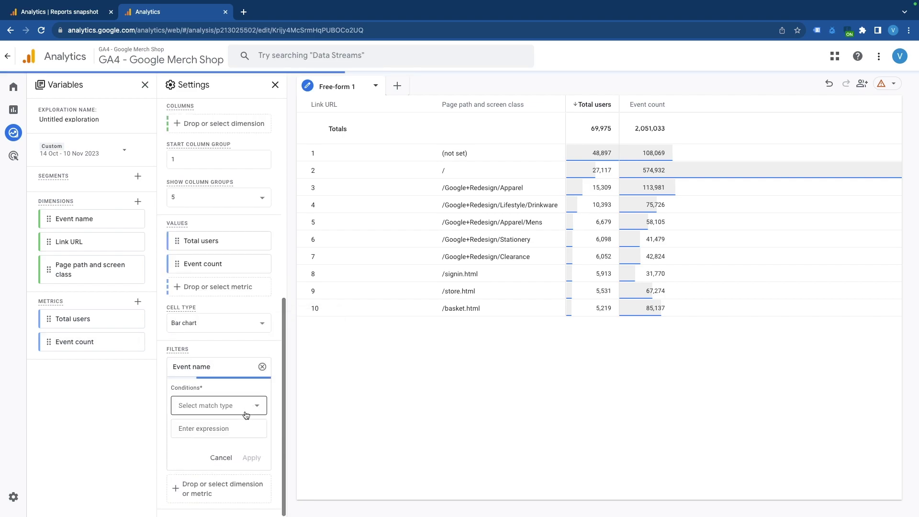
pyautogui.click(220, 406)
pyautogui.click(225, 280)
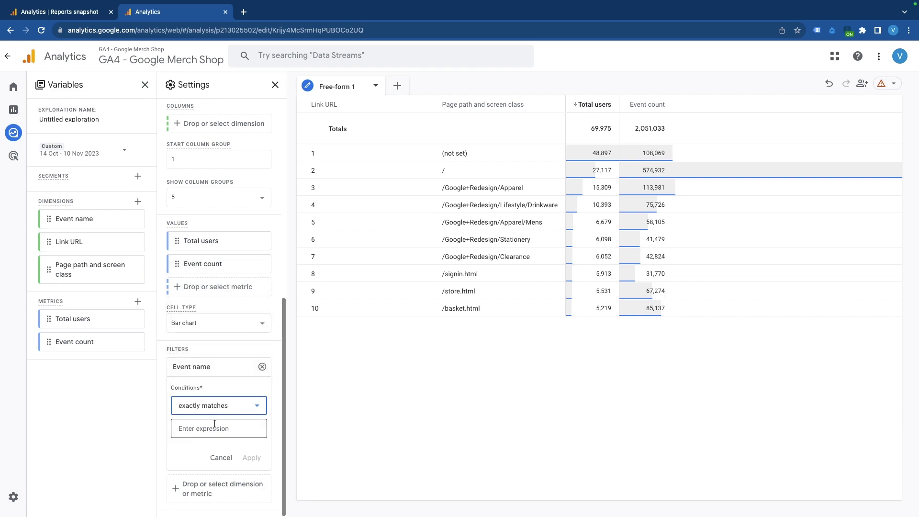
pyautogui.click(211, 429)
pyautogui.write('click')
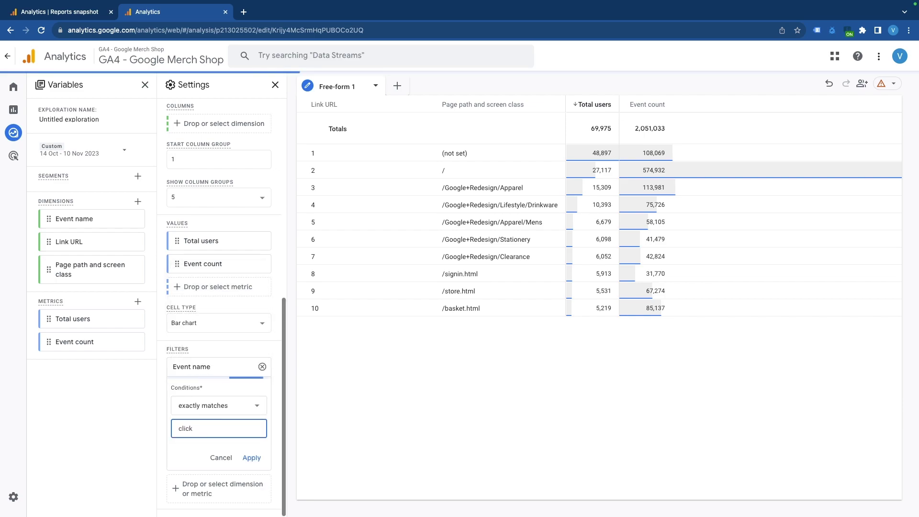
pyautogui.click(252, 458)
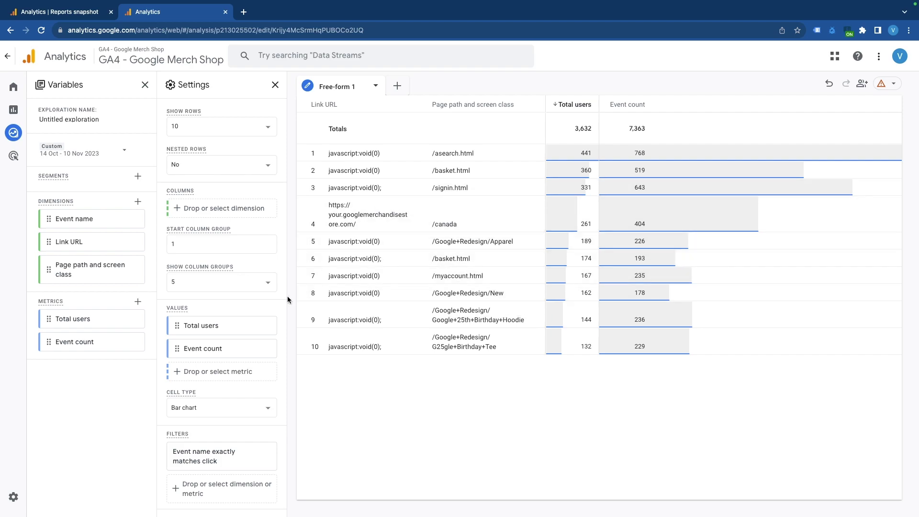
# Add a Link URL filter excluding values that contain 'javascript:'
pyautogui.click(213, 492)
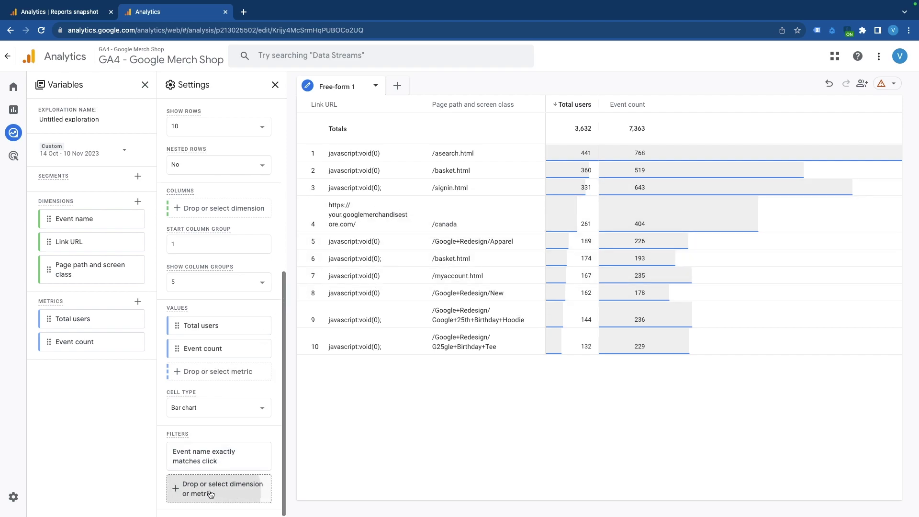
pyautogui.click(246, 376)
pyautogui.click(225, 405)
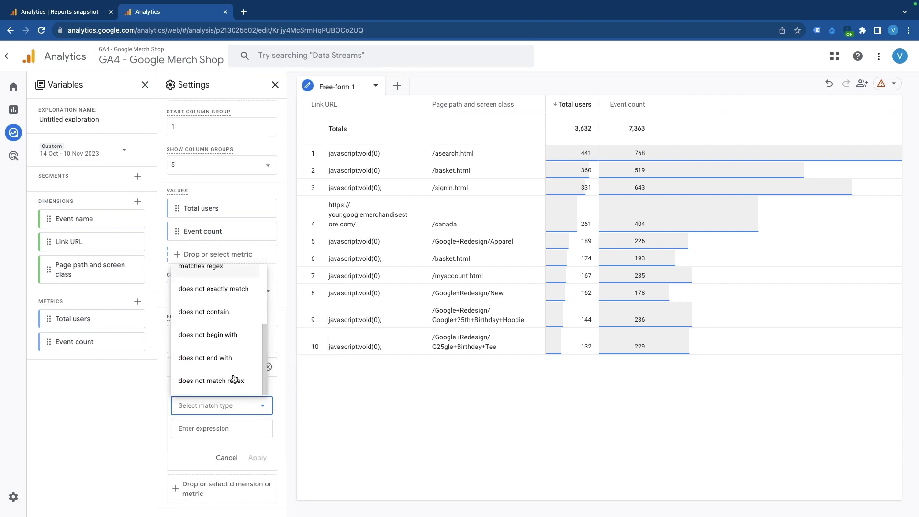
pyautogui.click(213, 312)
pyautogui.click(207, 429)
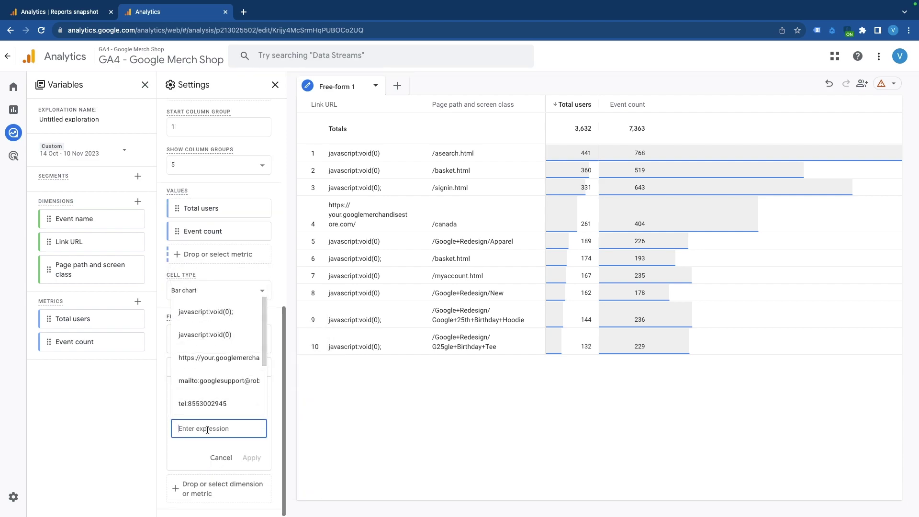
pyautogui.write('javascript:')
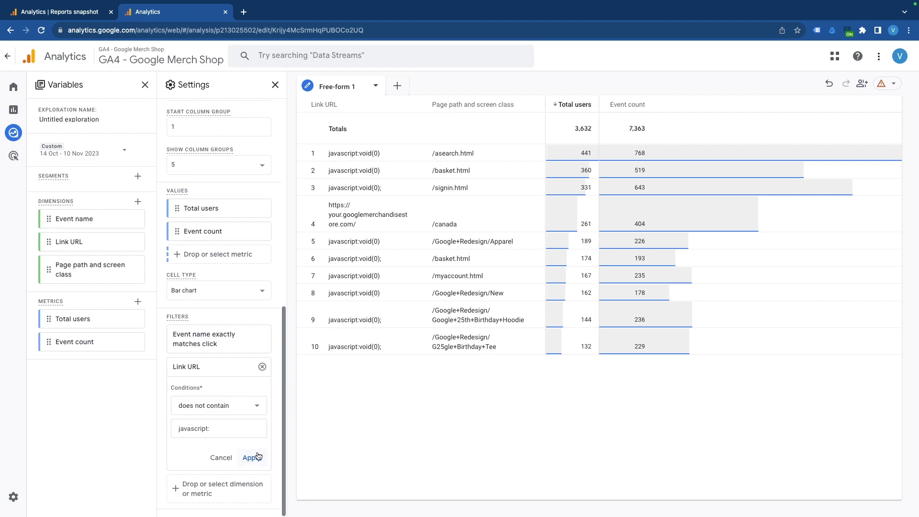
pyautogui.click(252, 459)
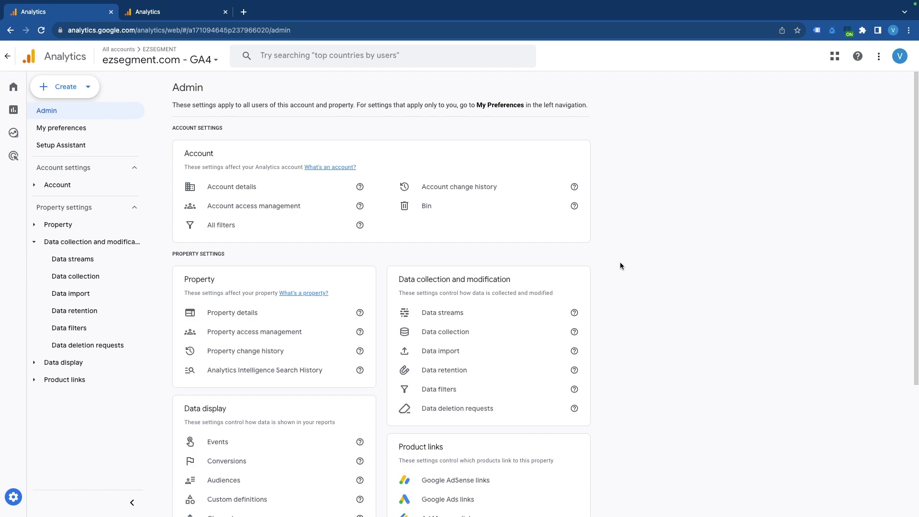
# Show the cross-domain domains configured in the Ezsegment.com website stream's tag settings
pyautogui.moveTo(4, 467)
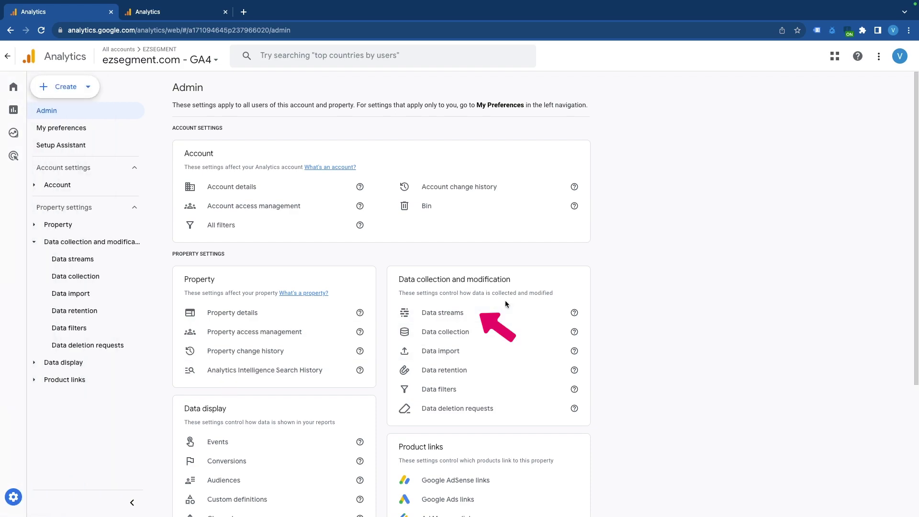
pyautogui.click(471, 314)
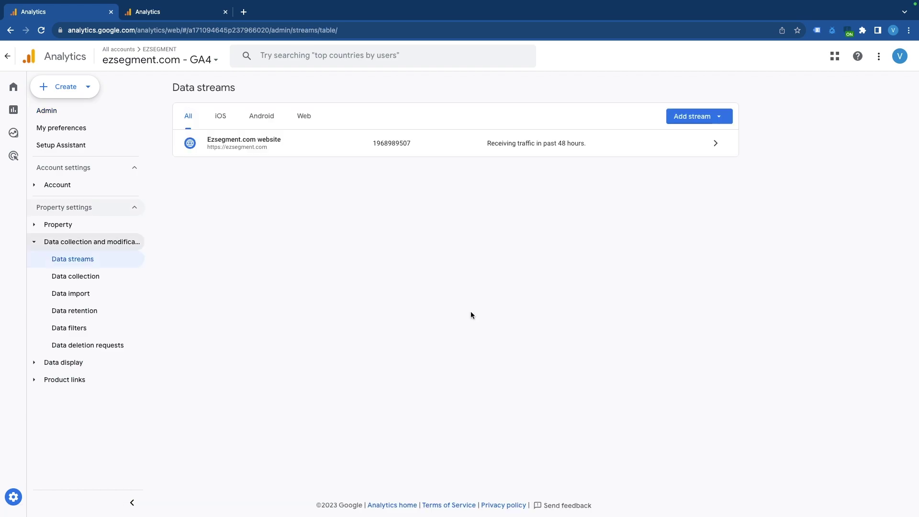
pyautogui.click(290, 146)
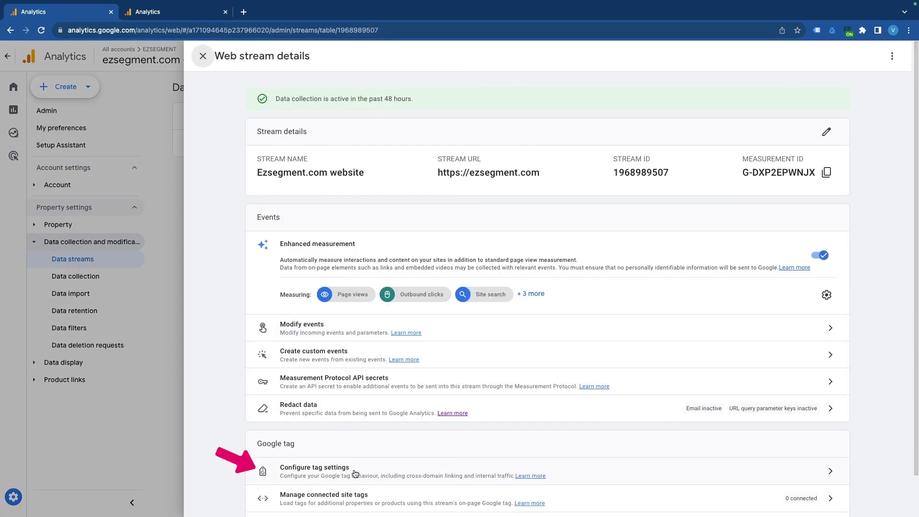
pyautogui.click(354, 469)
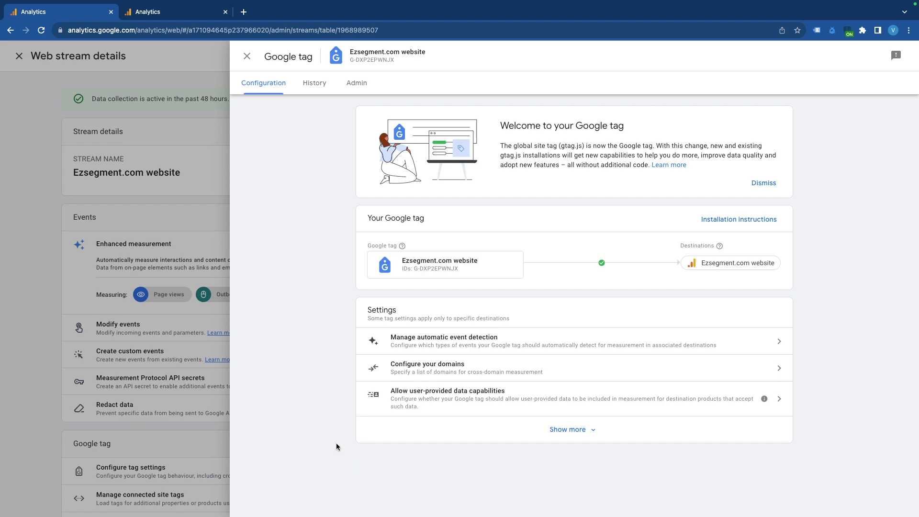
pyautogui.click(487, 374)
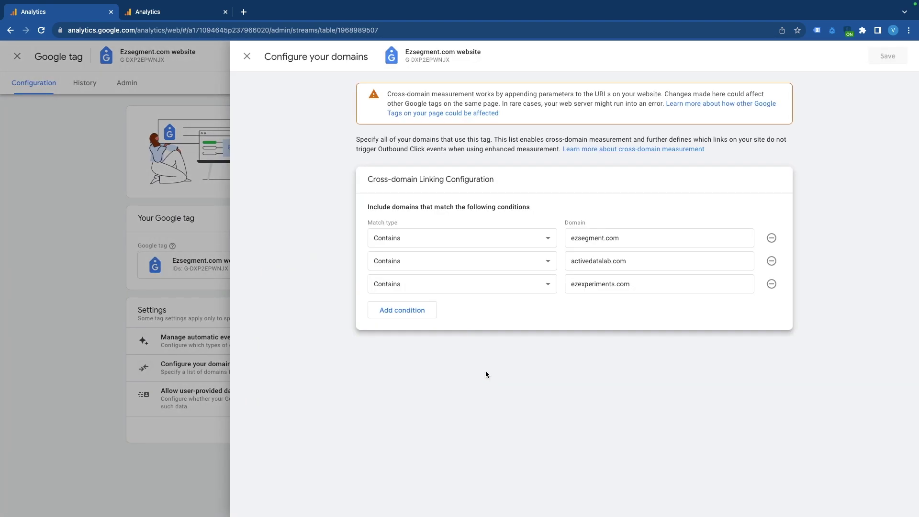